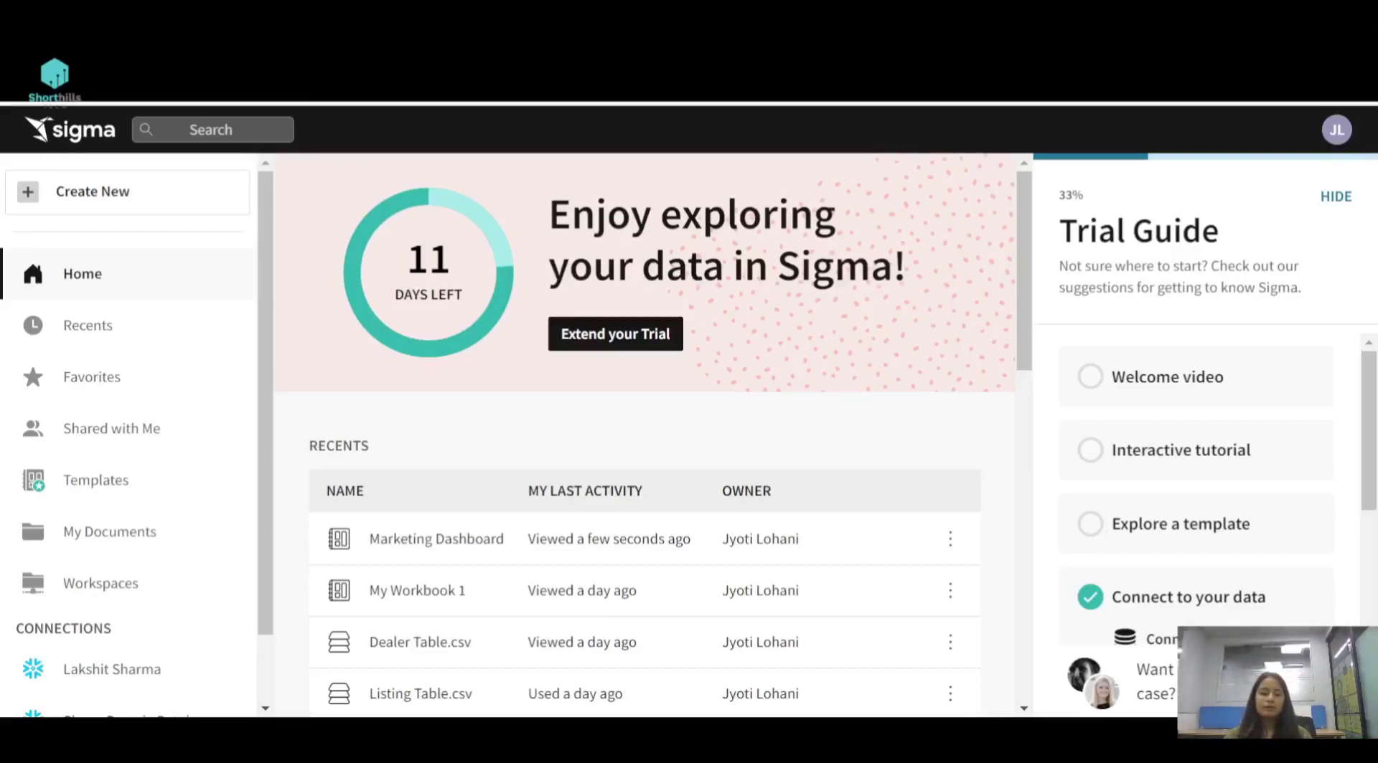
Step: Open the Marketing Dashboard workbook and look through its Prameter and Snapshot pages
click(450, 541)
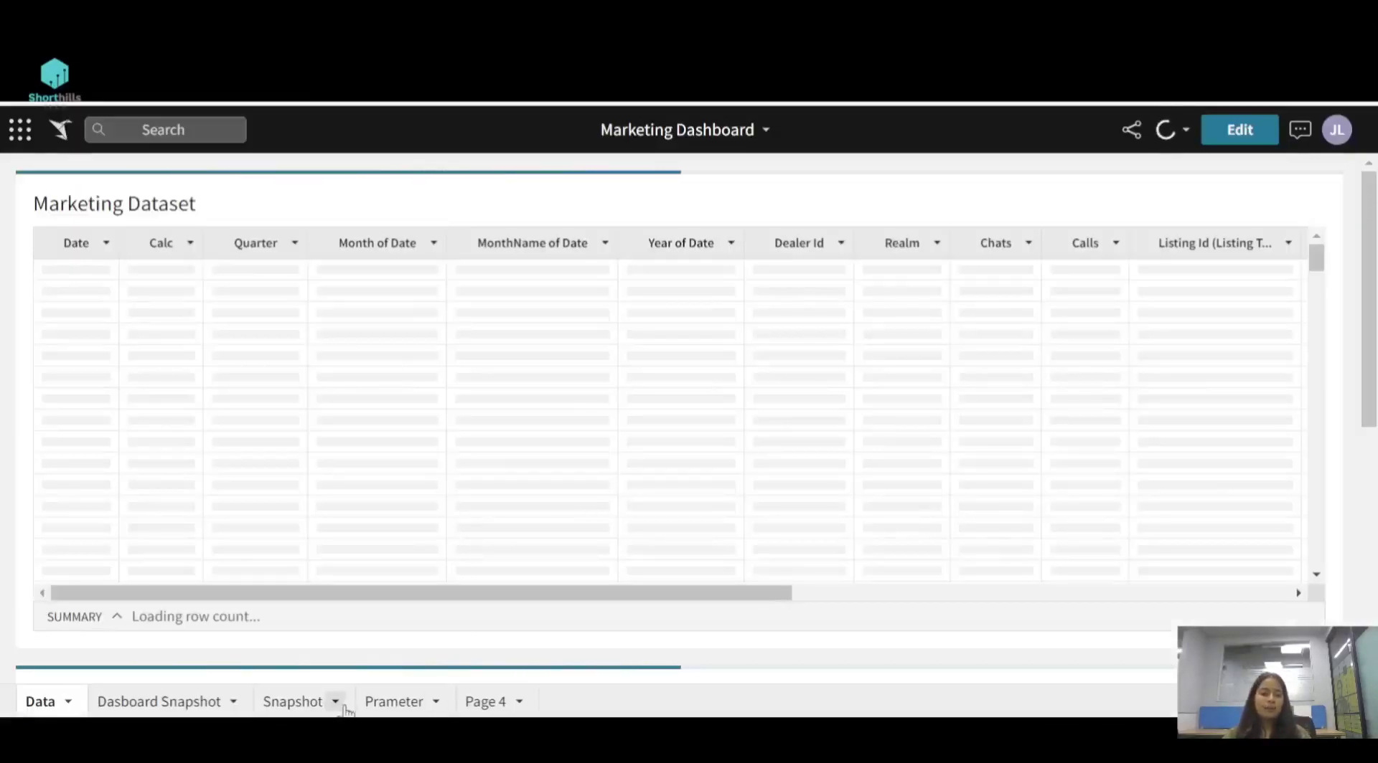
click(391, 706)
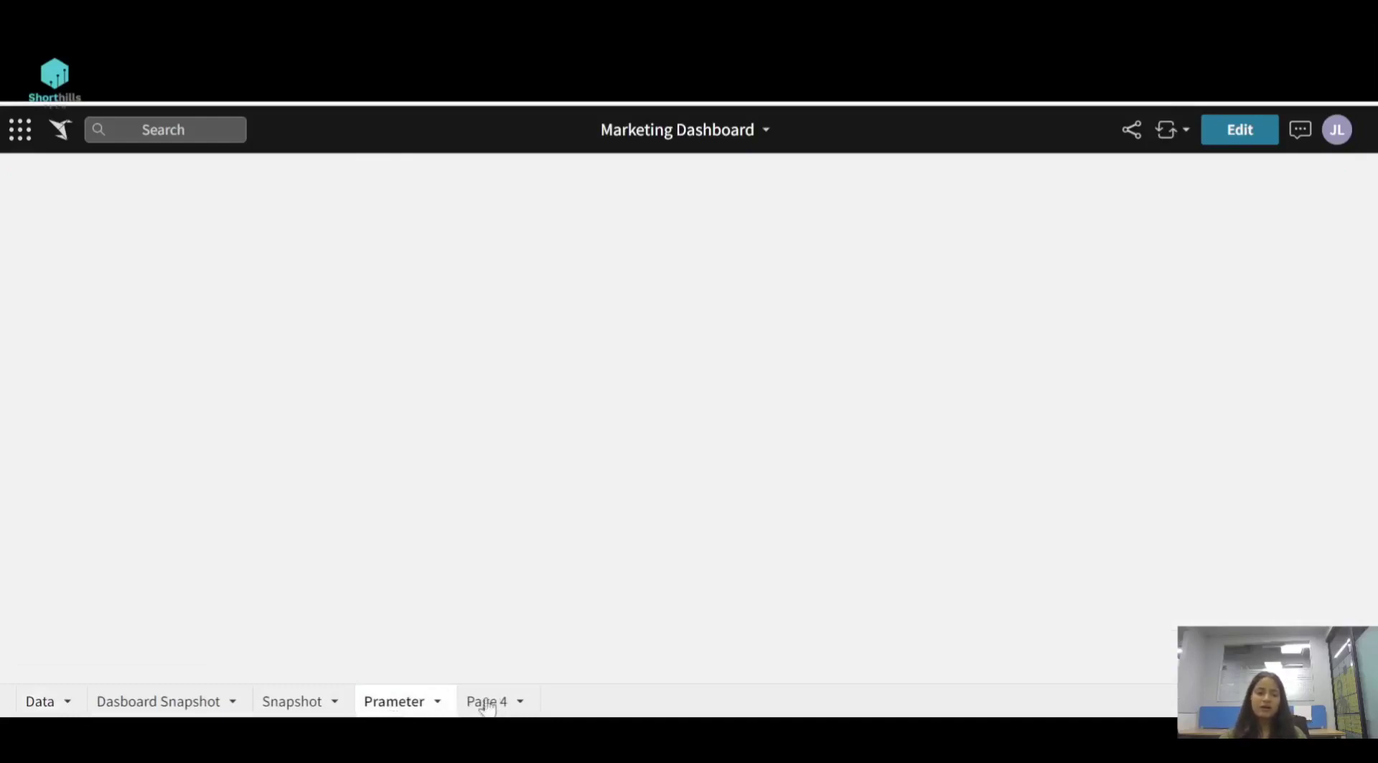
click(275, 700)
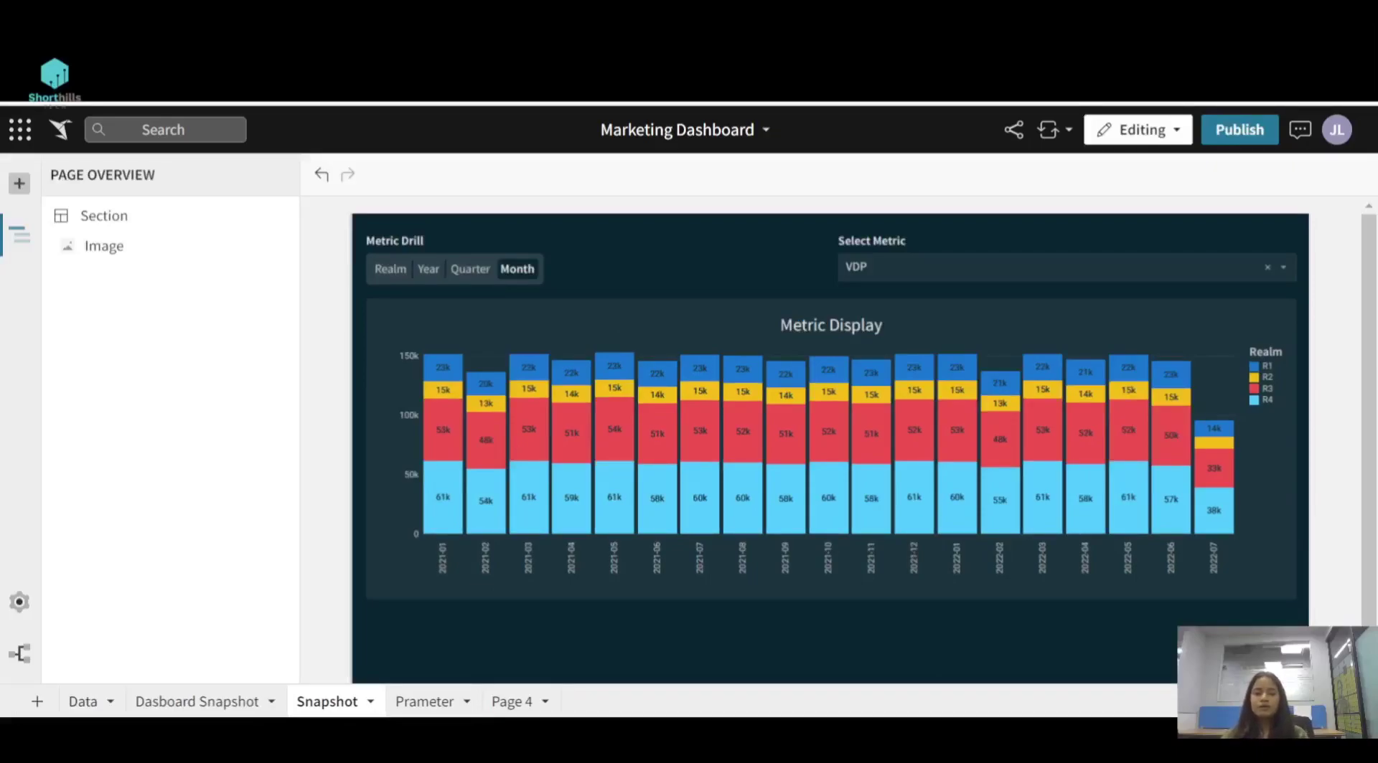
Step: On the Prameter page, add a List Values control set up as a parameter rather than a filter
click(402, 703)
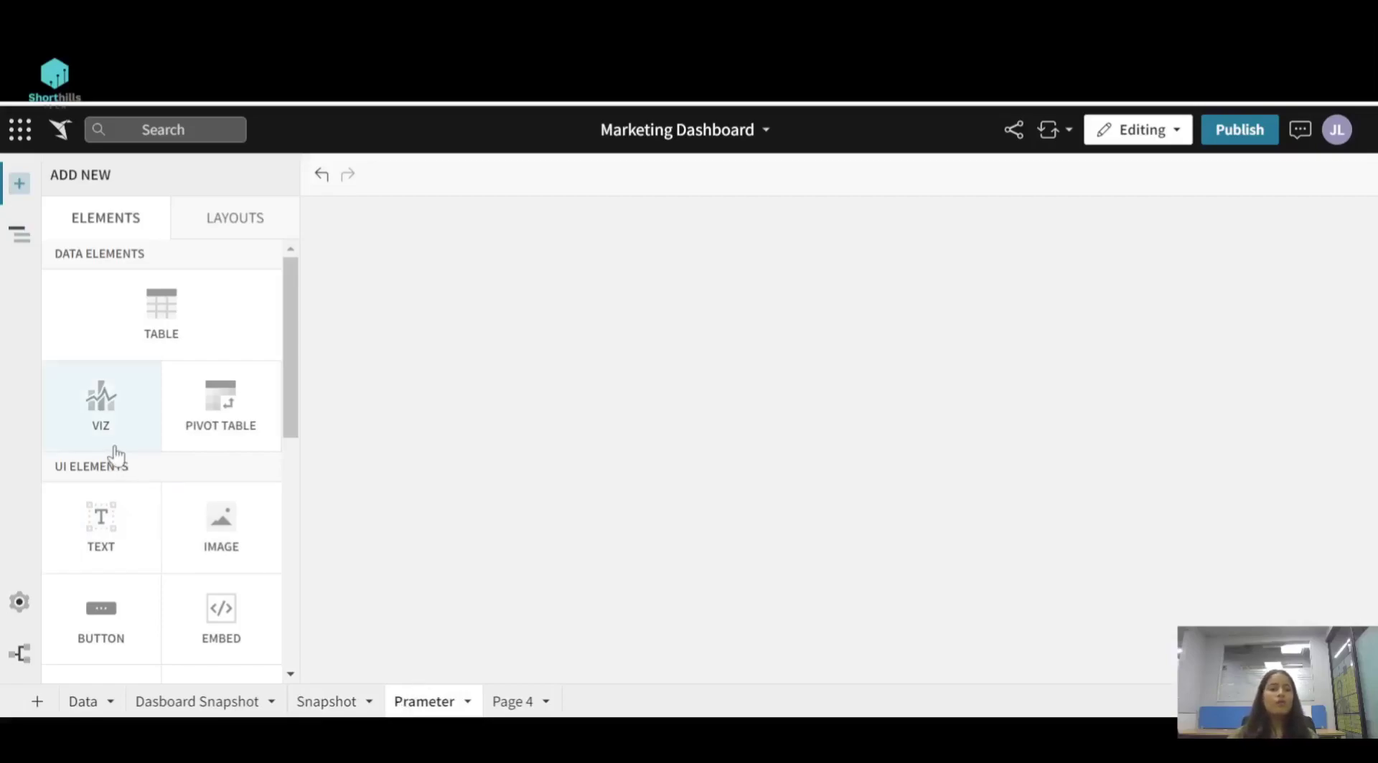
scroll(115, 455, down, 6)
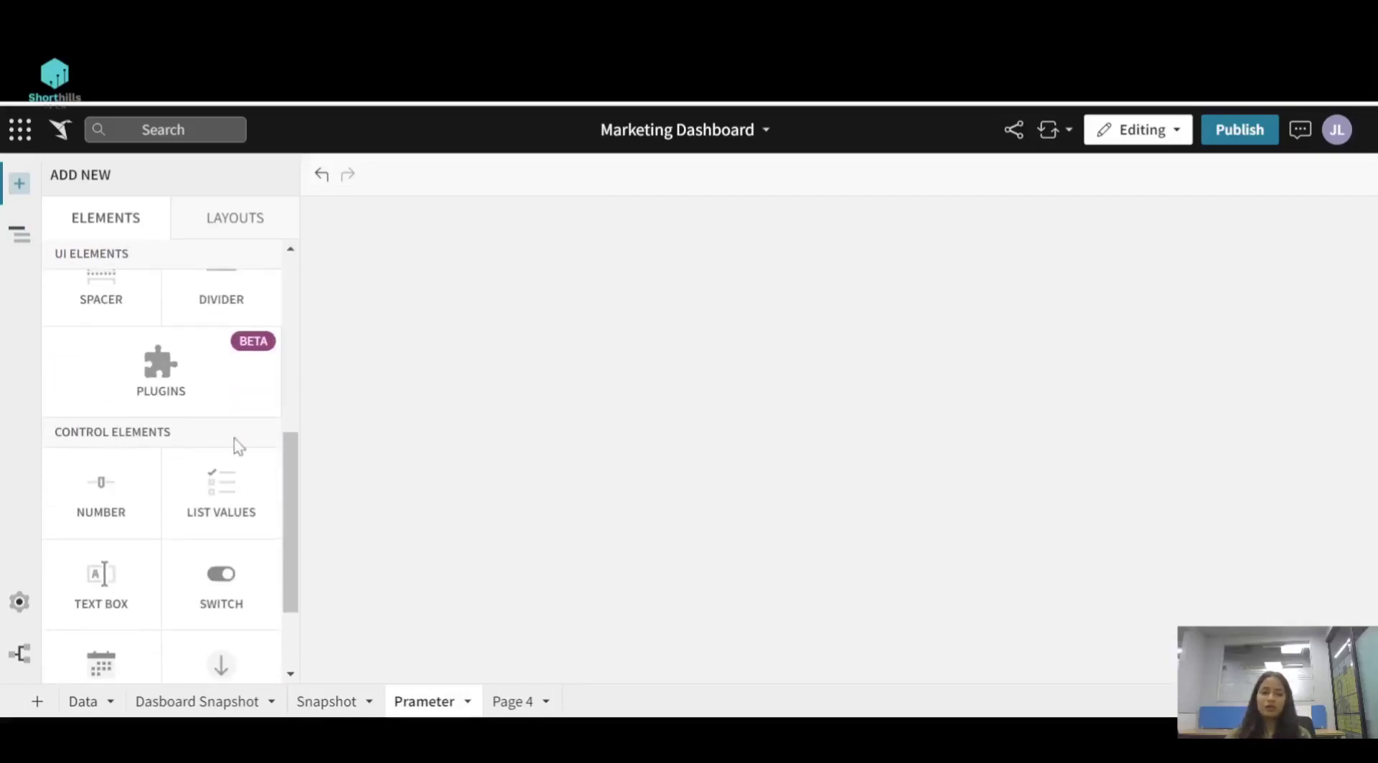
click(210, 534)
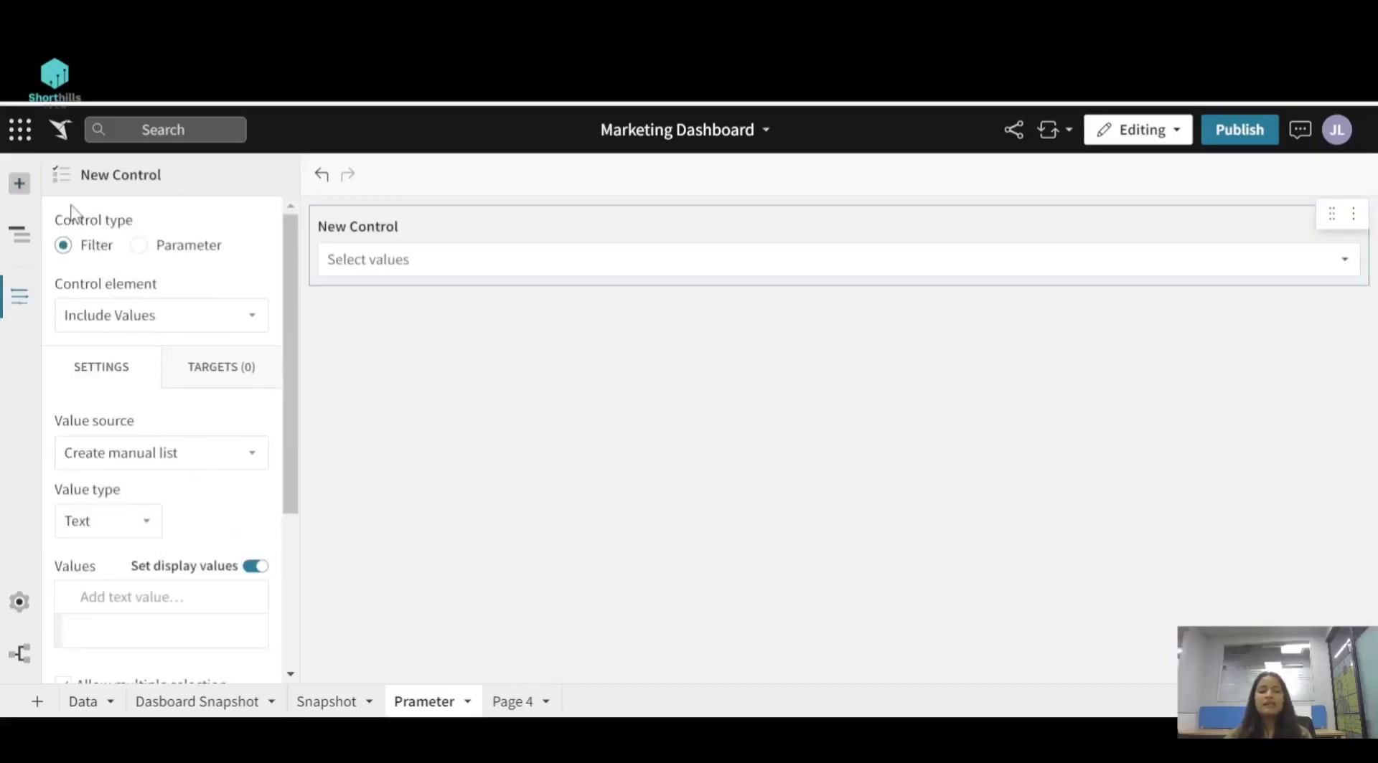
click(144, 249)
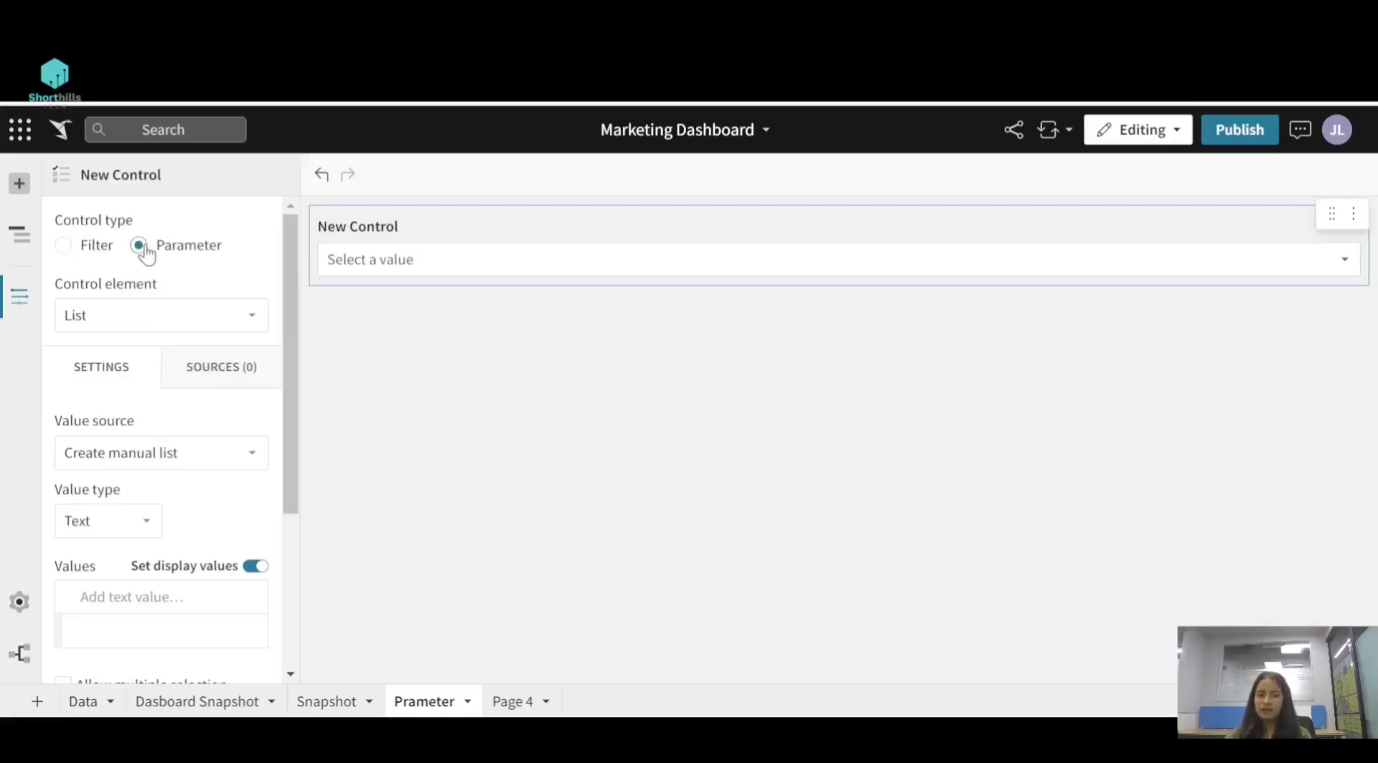
click(104, 316)
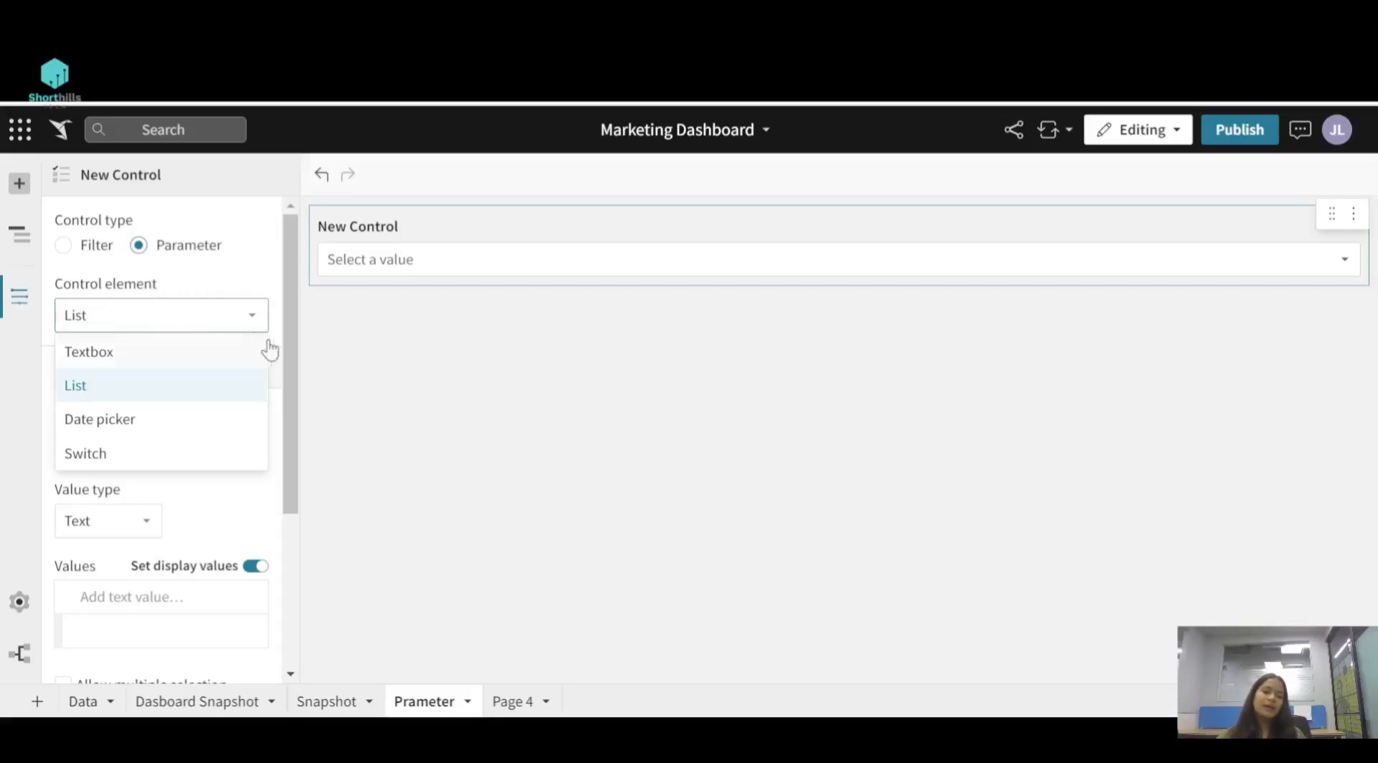
Step: Keep List as the control element and Text as the value type
click(363, 373)
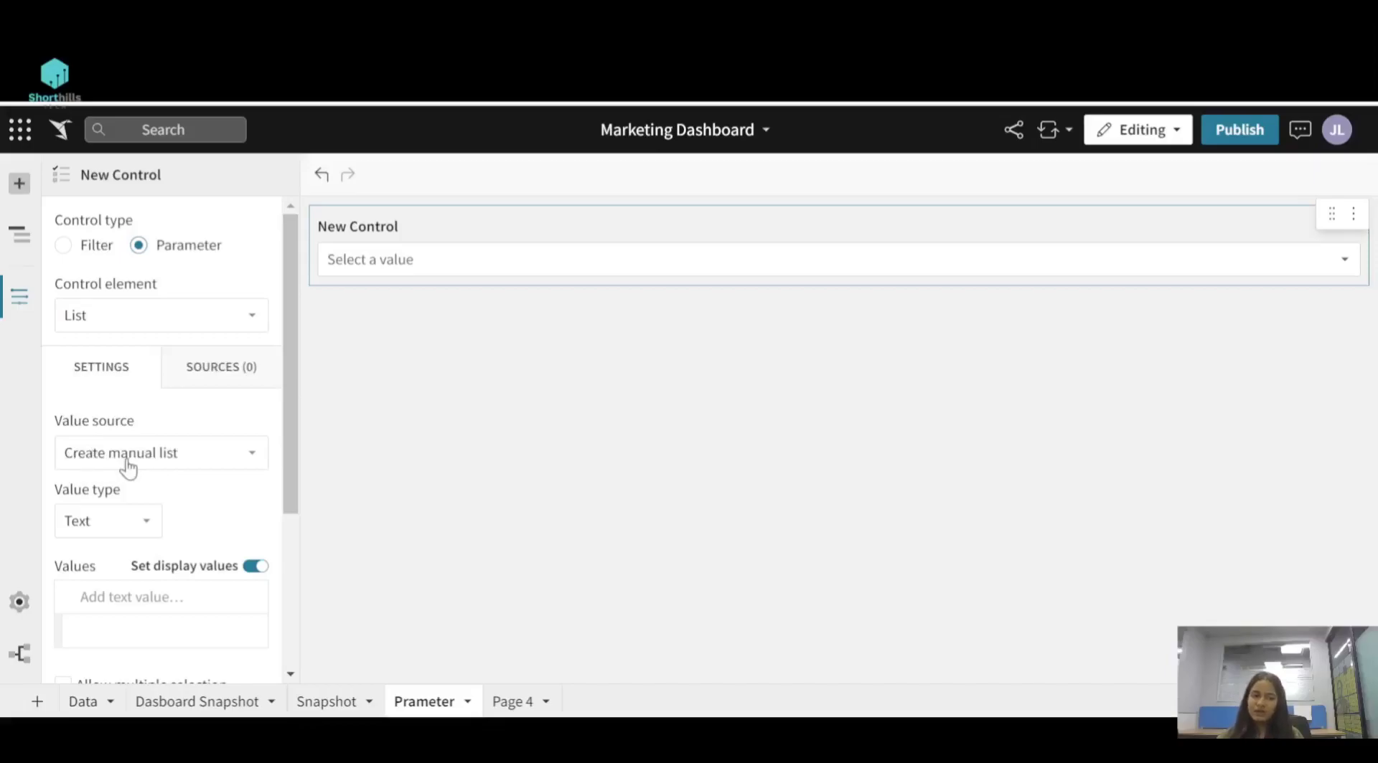
scroll(128, 467, down, 2)
click(96, 418)
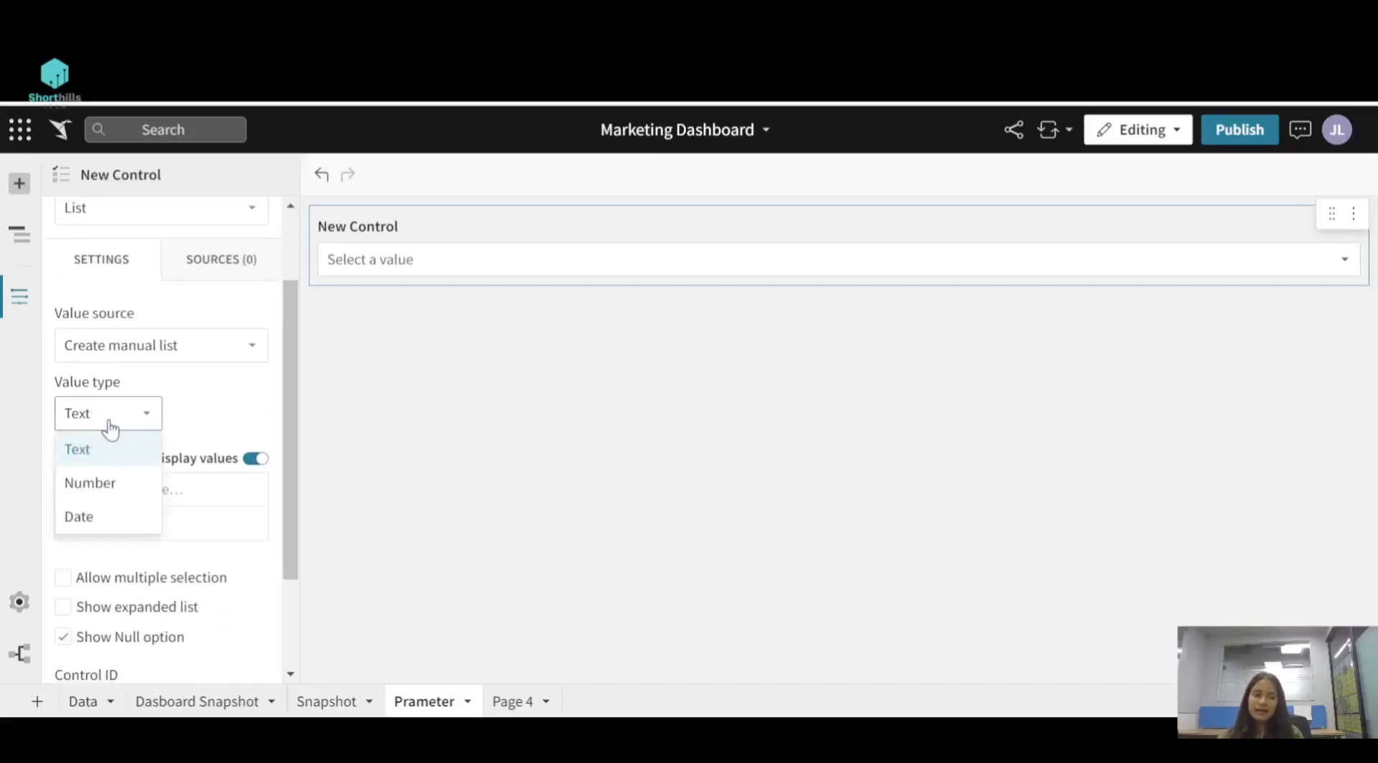
click(110, 429)
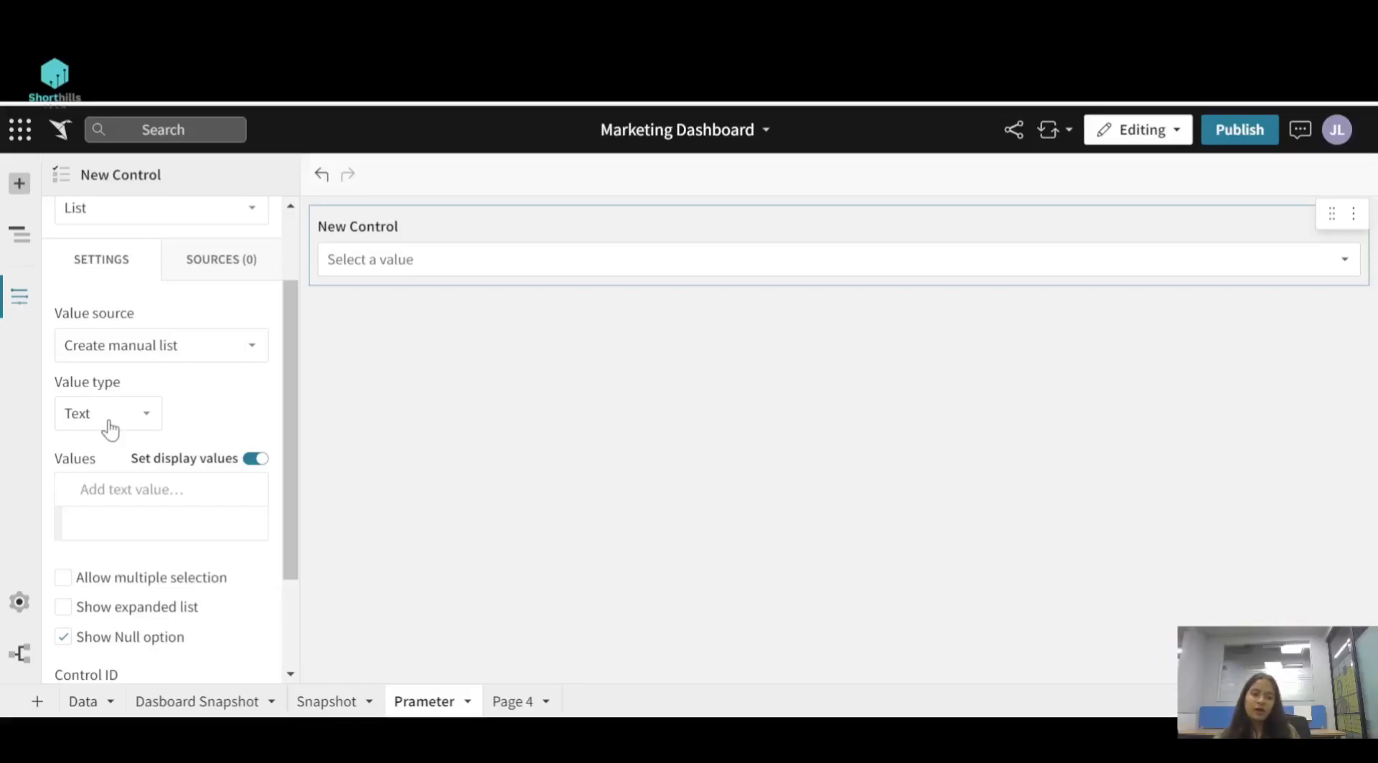
click(110, 429)
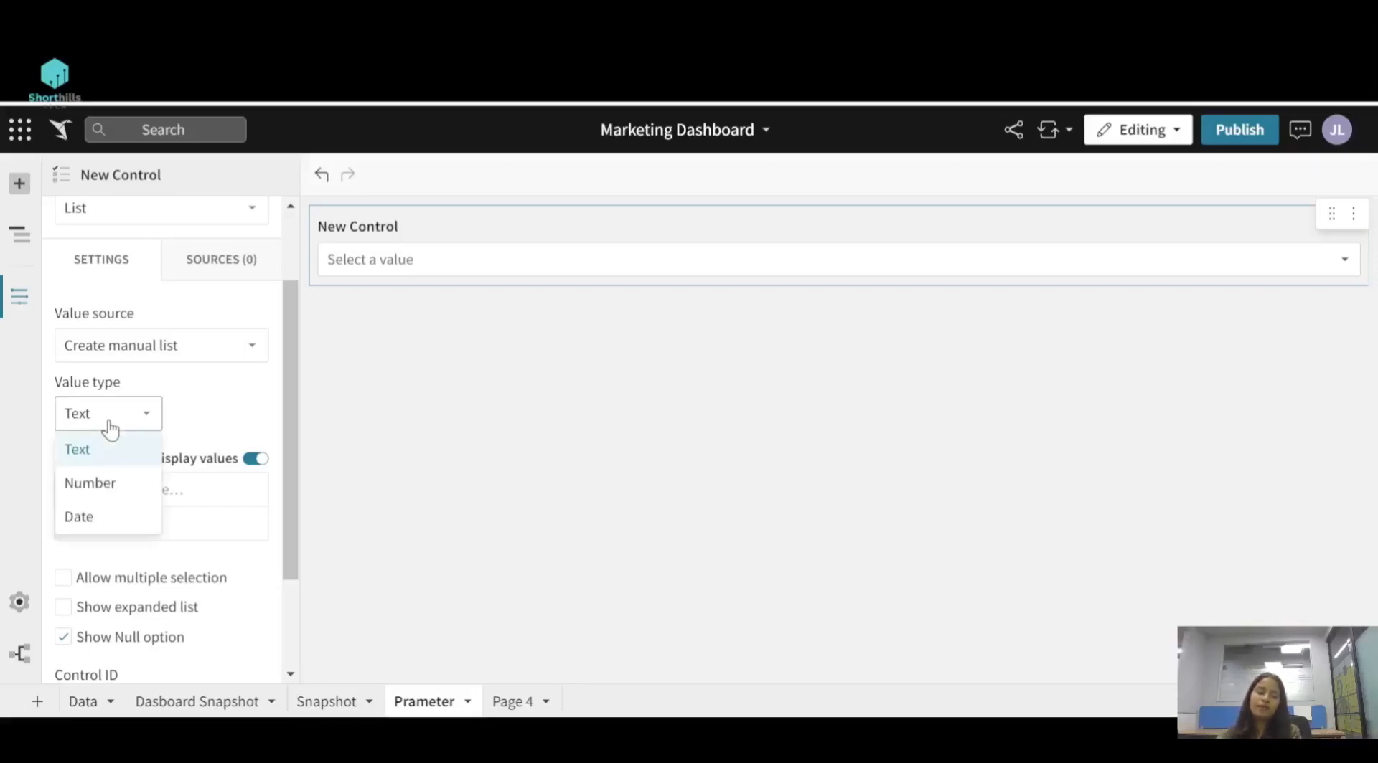
click(226, 387)
Step: Add SRP and VDP as the manual text values of the list
click(161, 498)
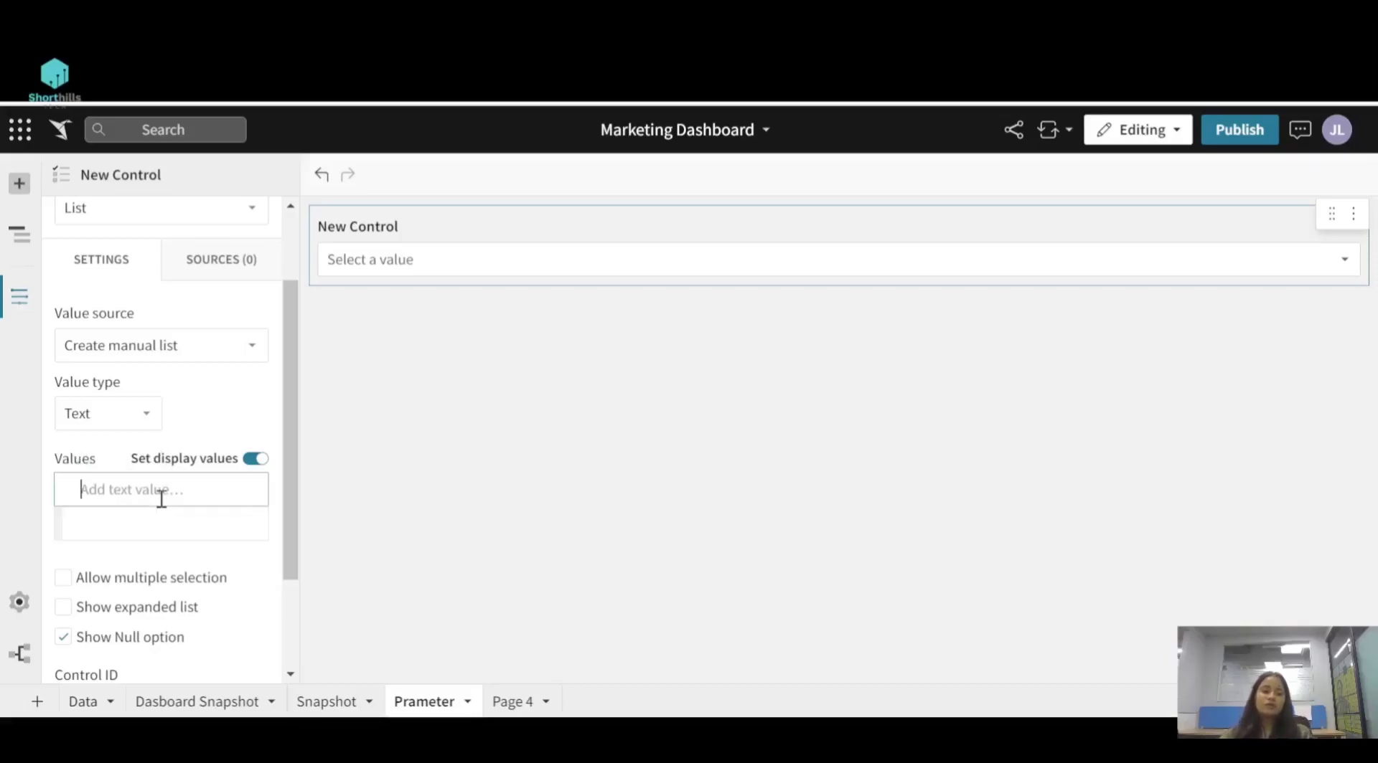
text(Sr)
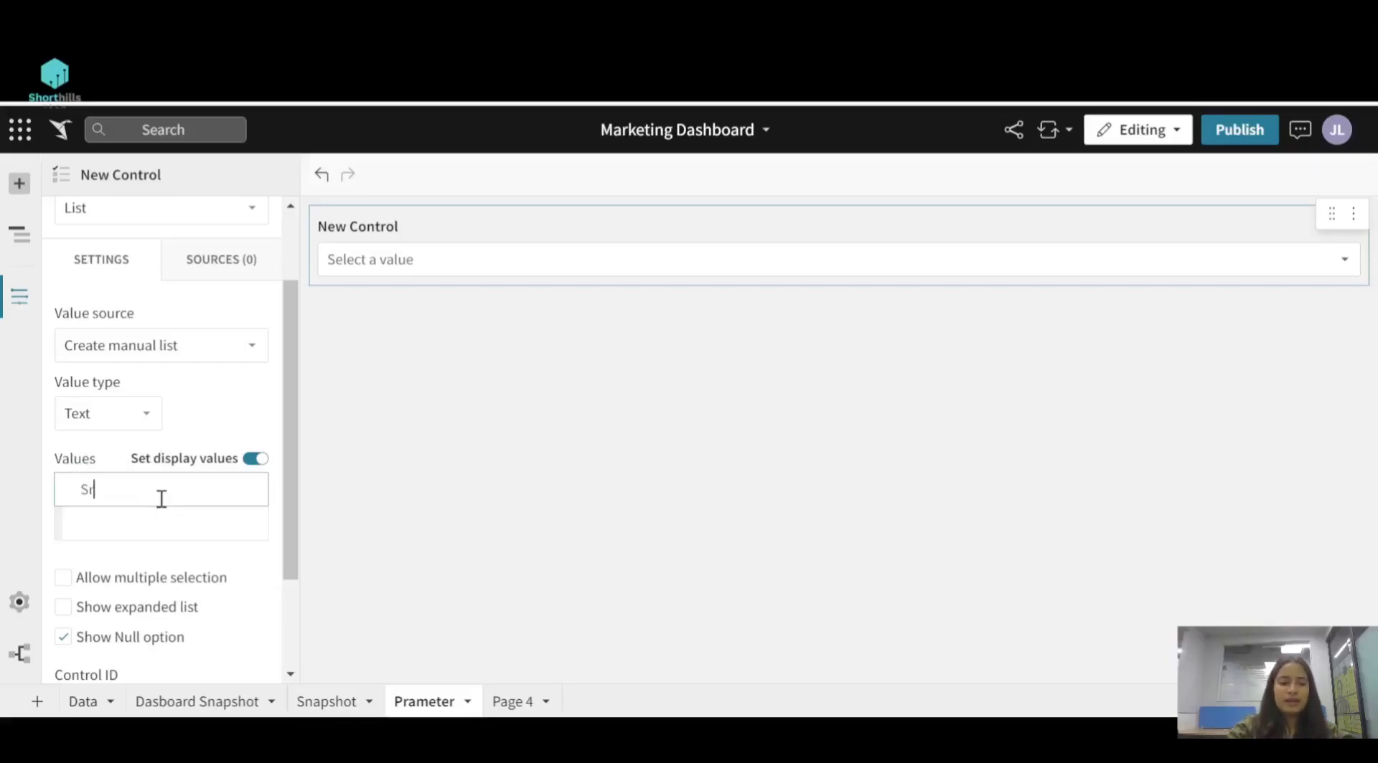
key(BackSpace)
text(RP)
key(Return)
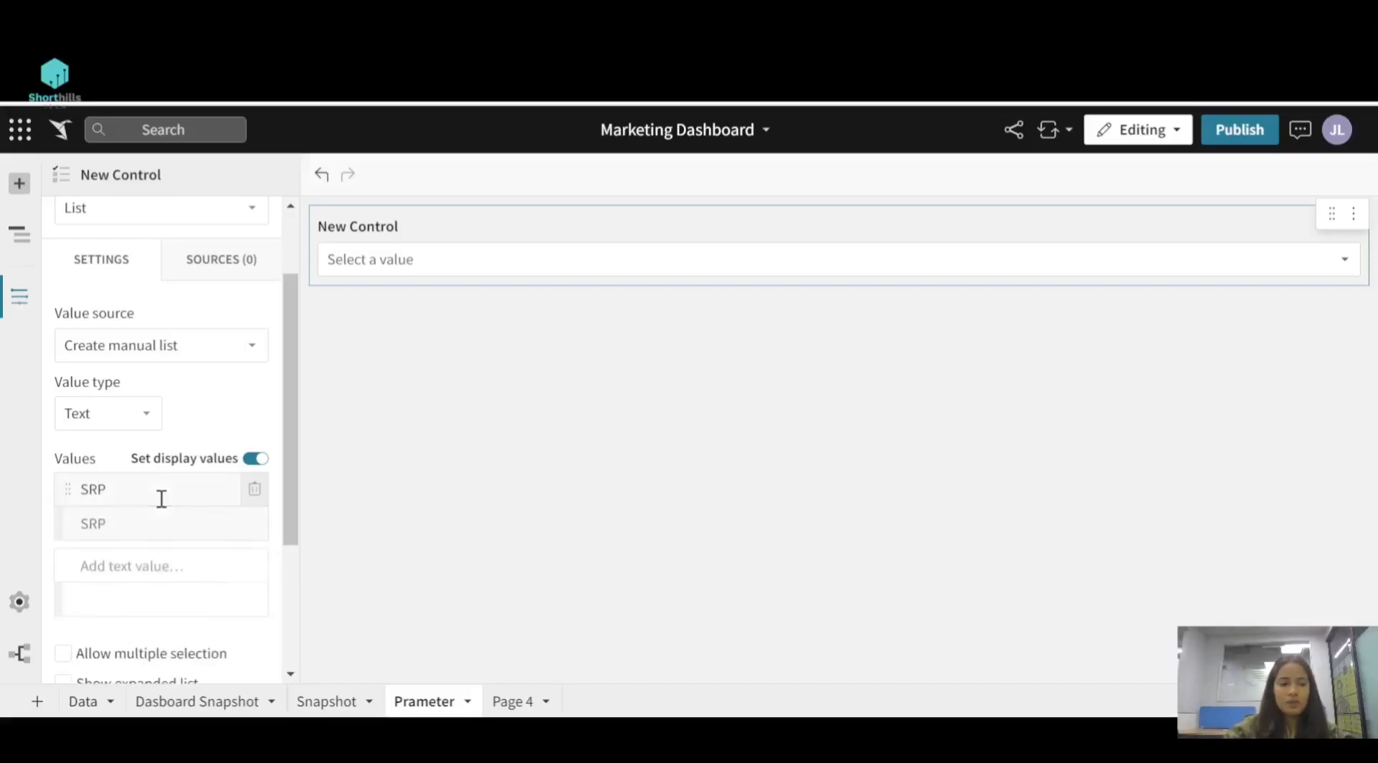
click(158, 568)
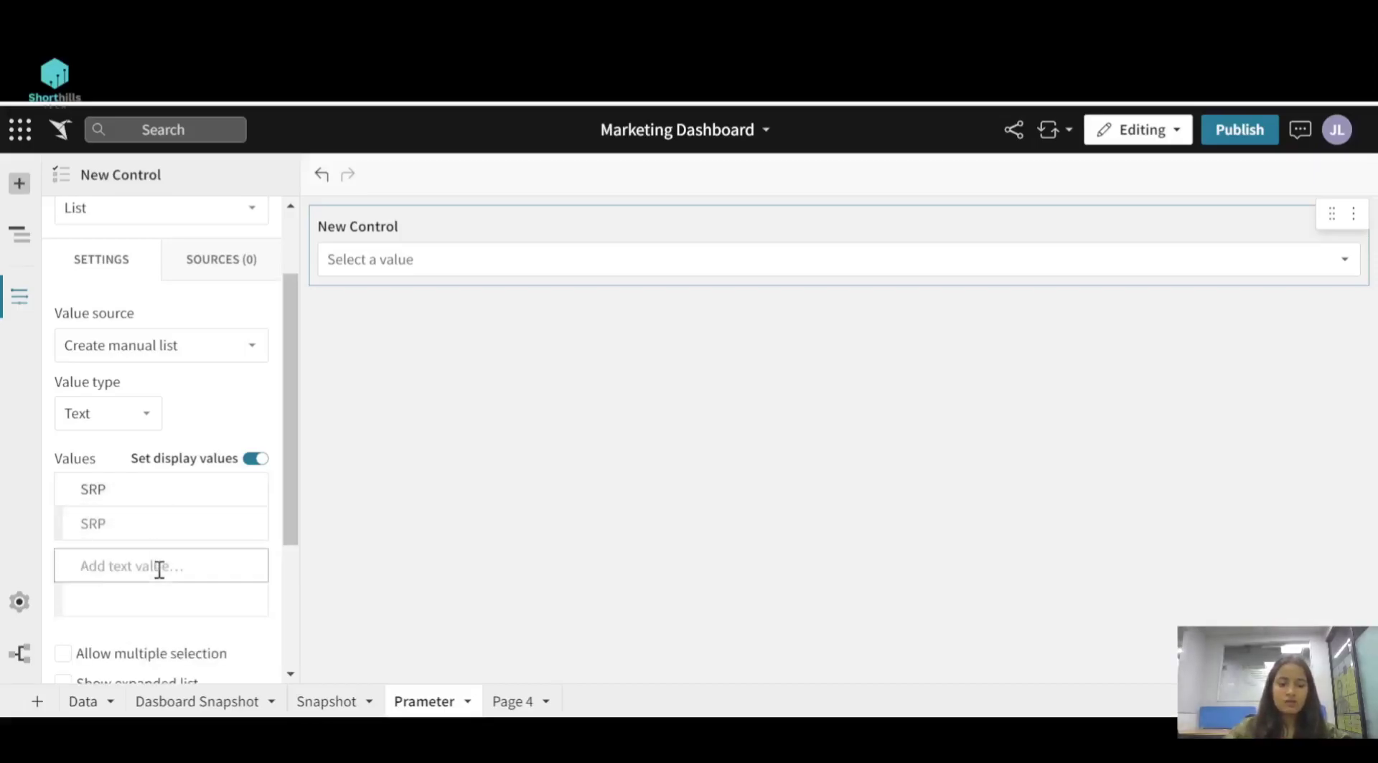
text(VDP)
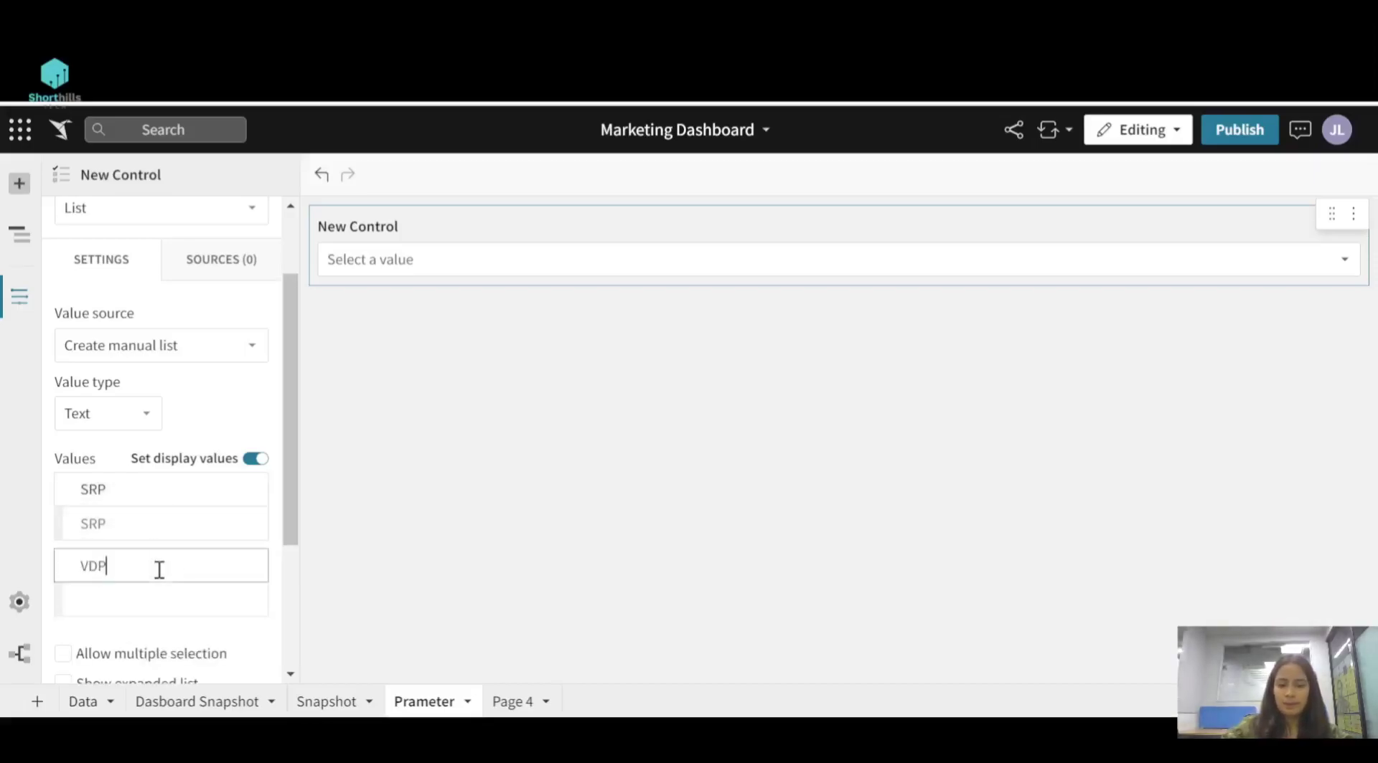
key(Return)
Step: Enable Show expanded list and disable Show Null option for the control
scroll(159, 570, down, 3)
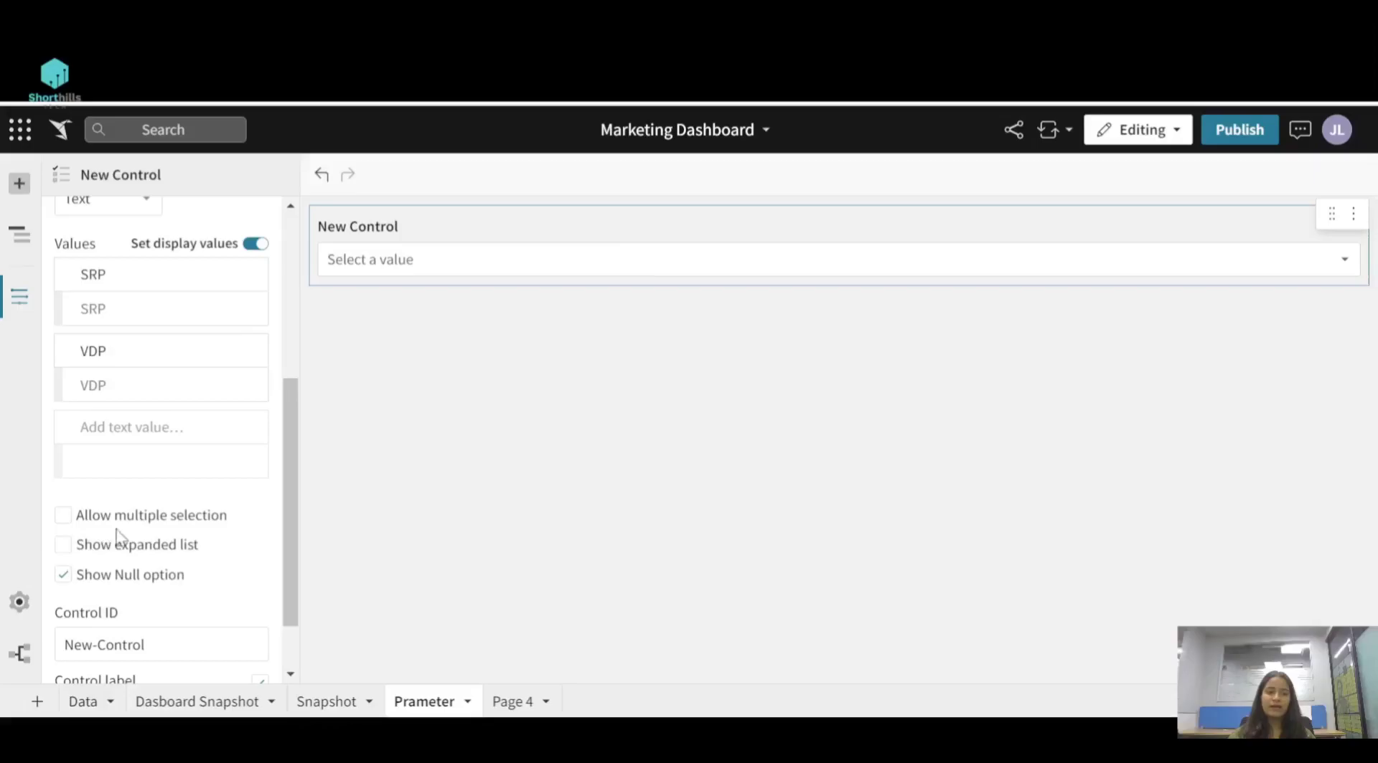
click(63, 546)
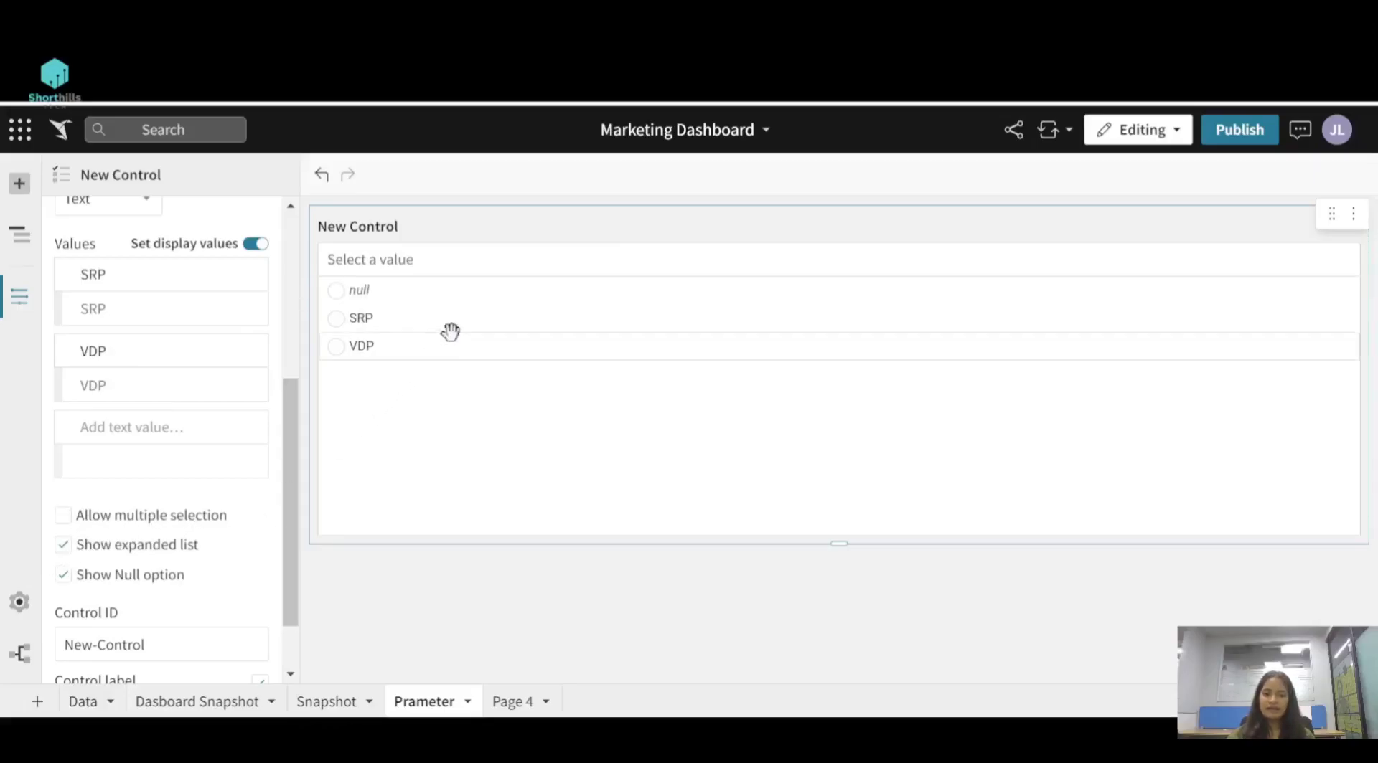
click(63, 578)
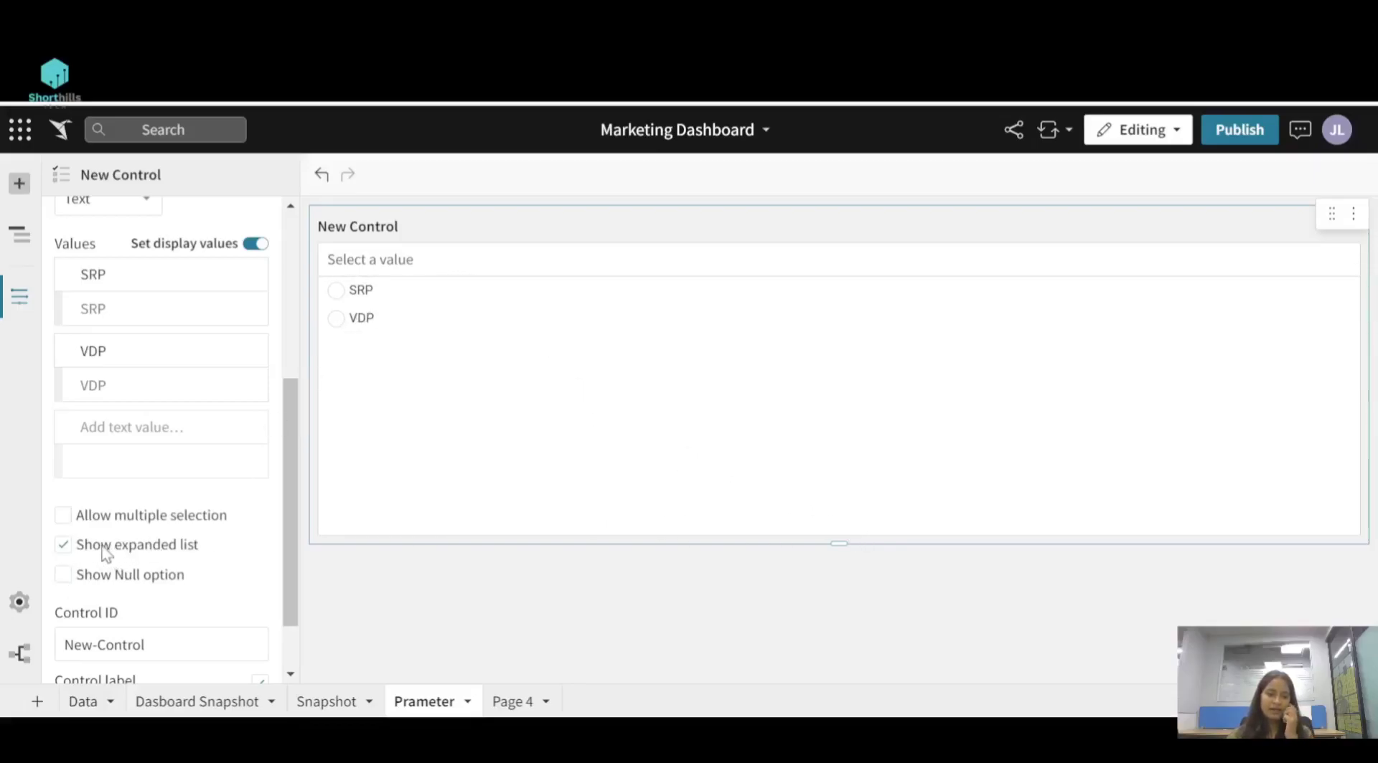
scroll(106, 553, down, 1)
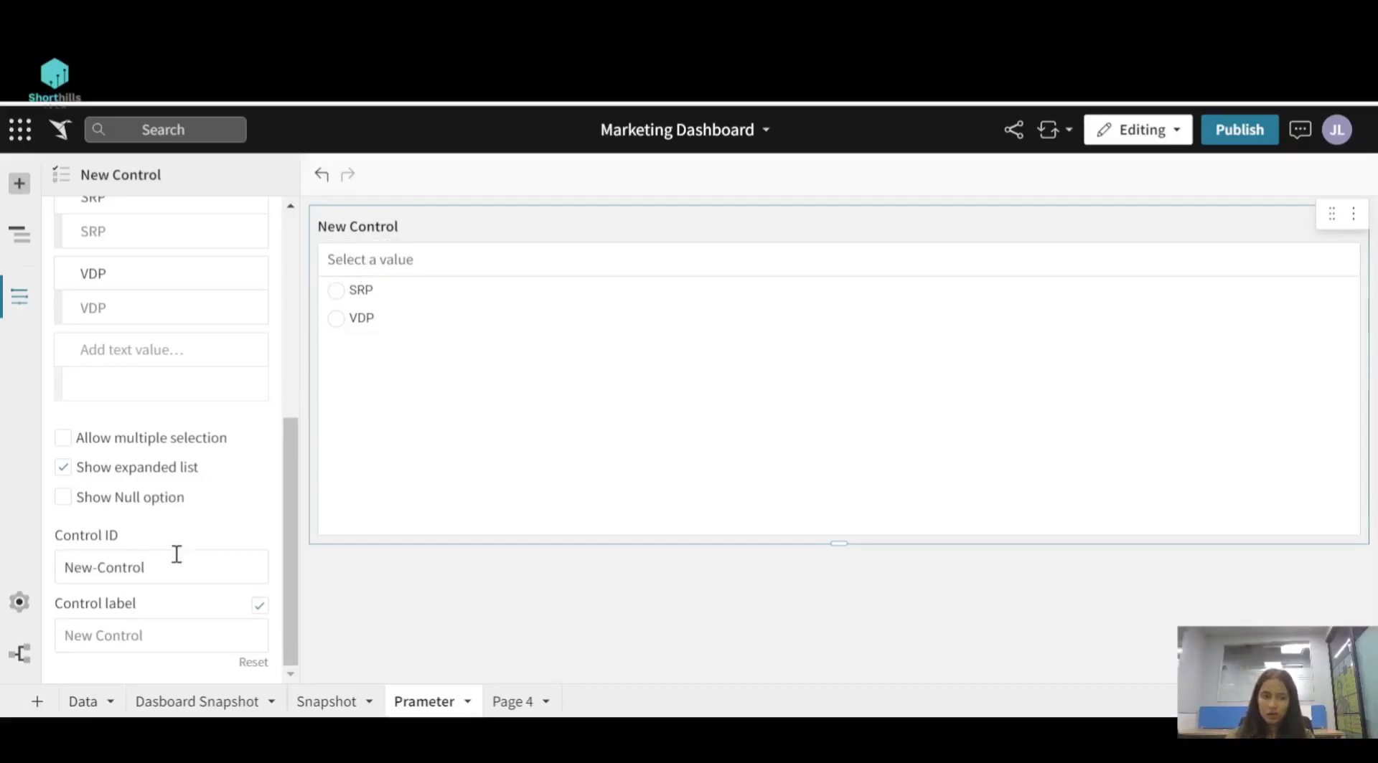
Step: Set the control ID to 'Select Metric 2' and the control label to 'Select Metric'
drag(160, 567, 58, 574)
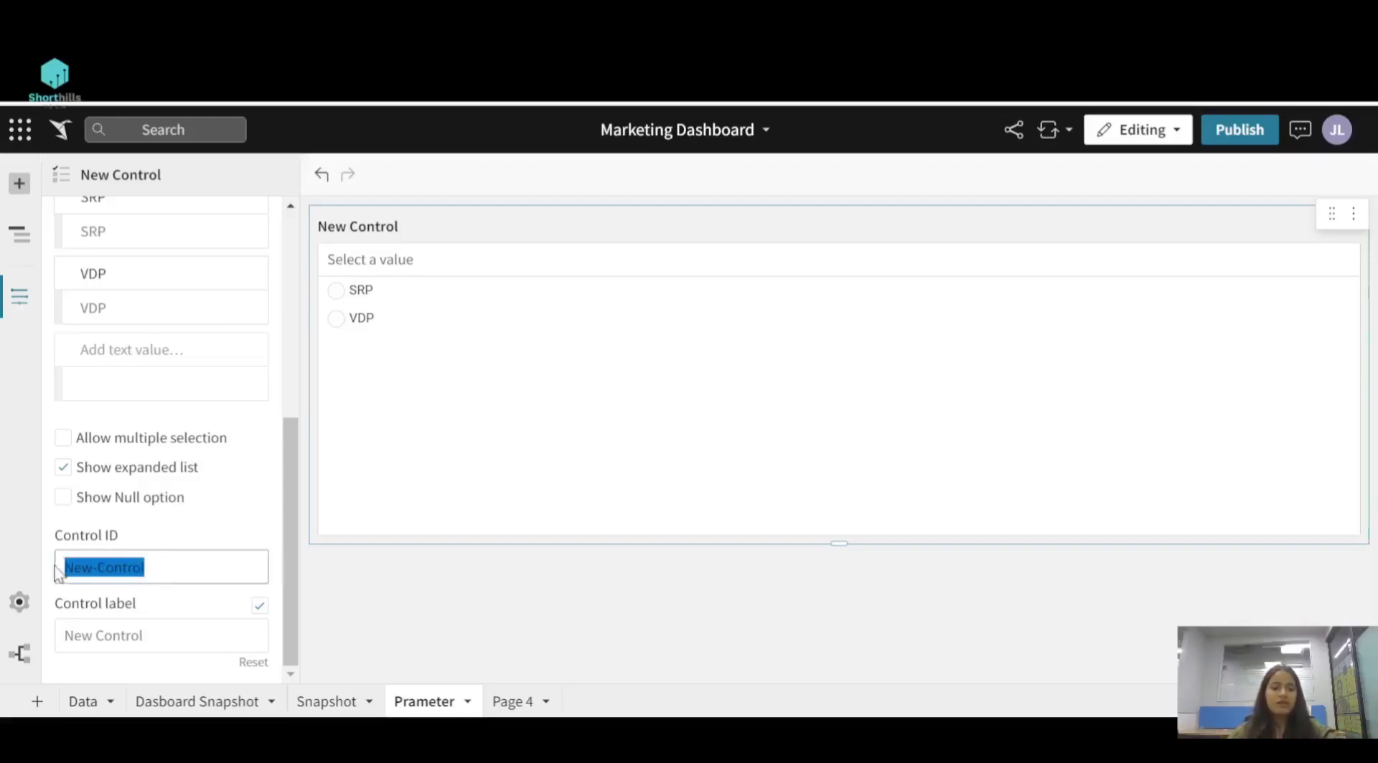
text(Se)
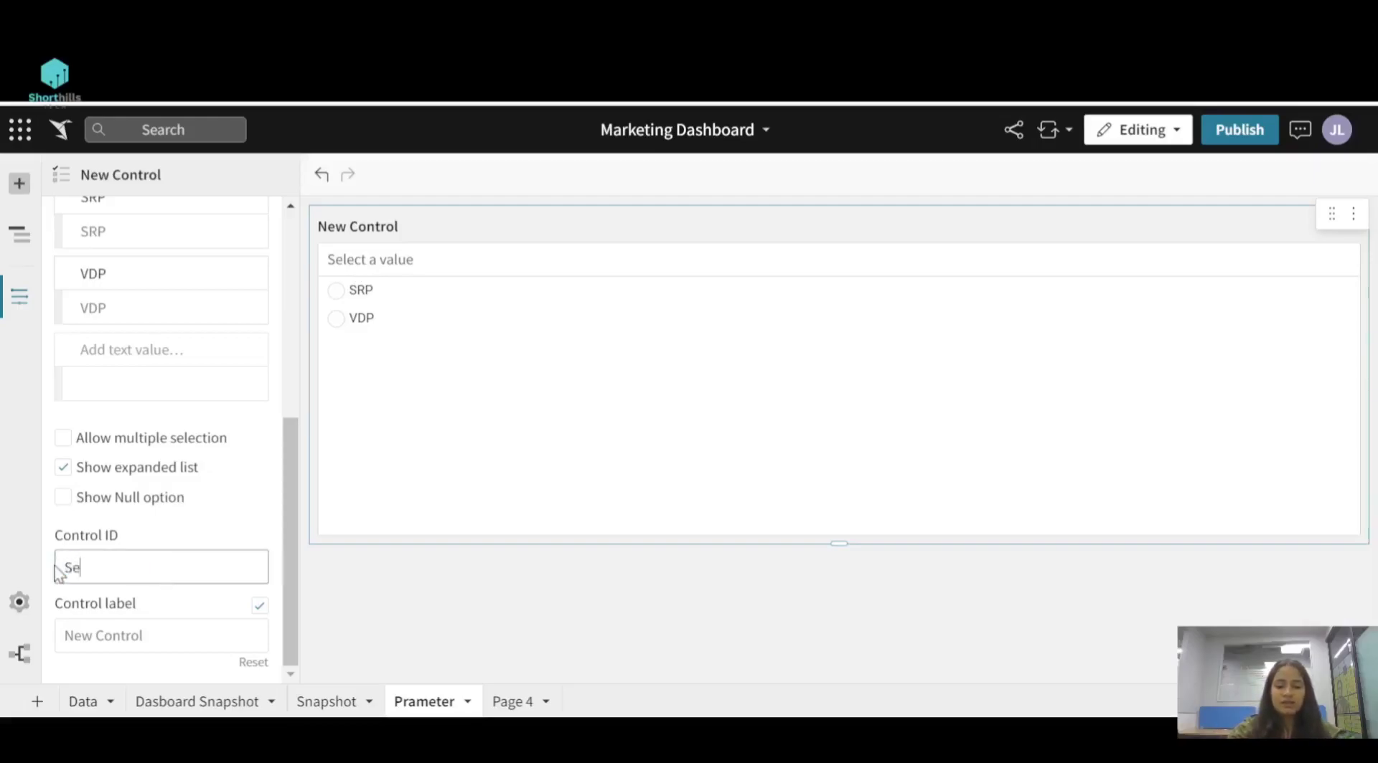
text(lect Metric)
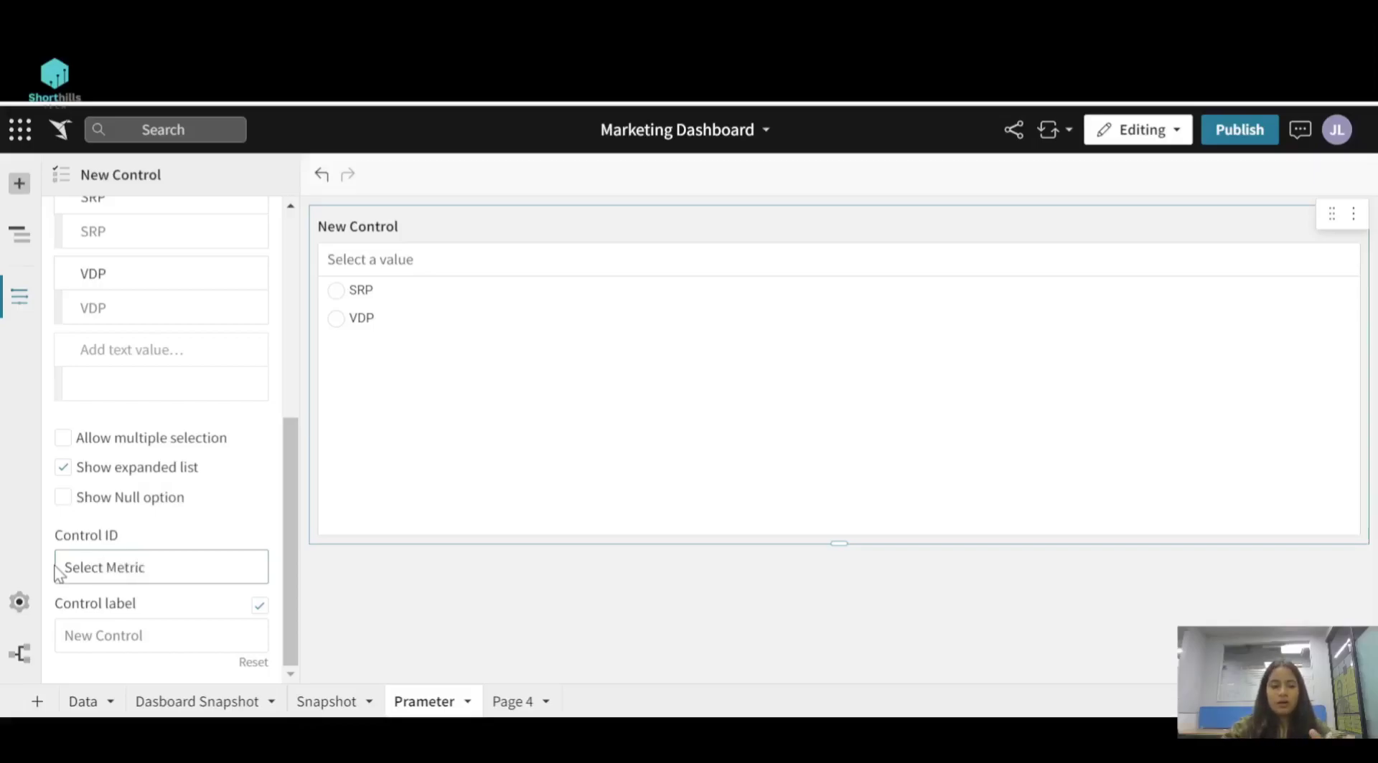
text( 2)
key(Return)
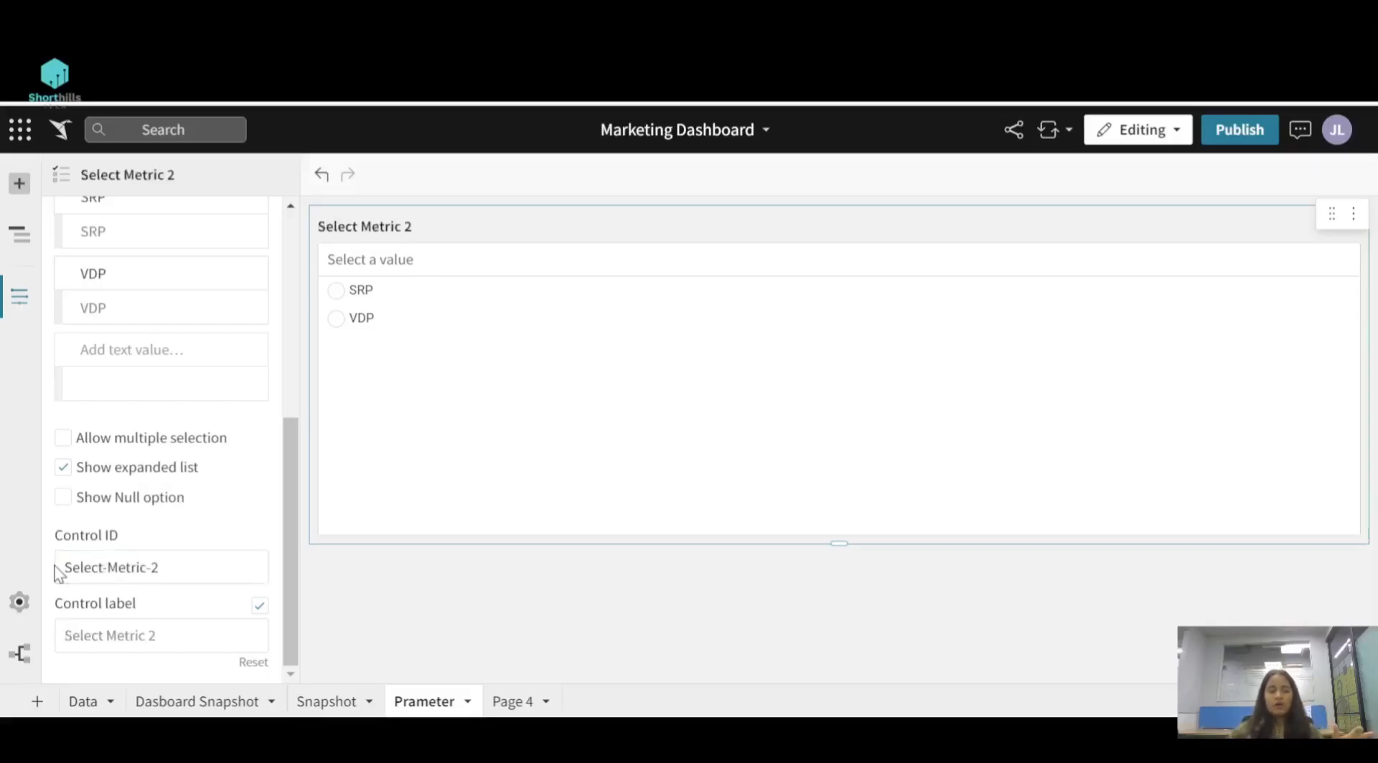
click(180, 637)
text(Se)
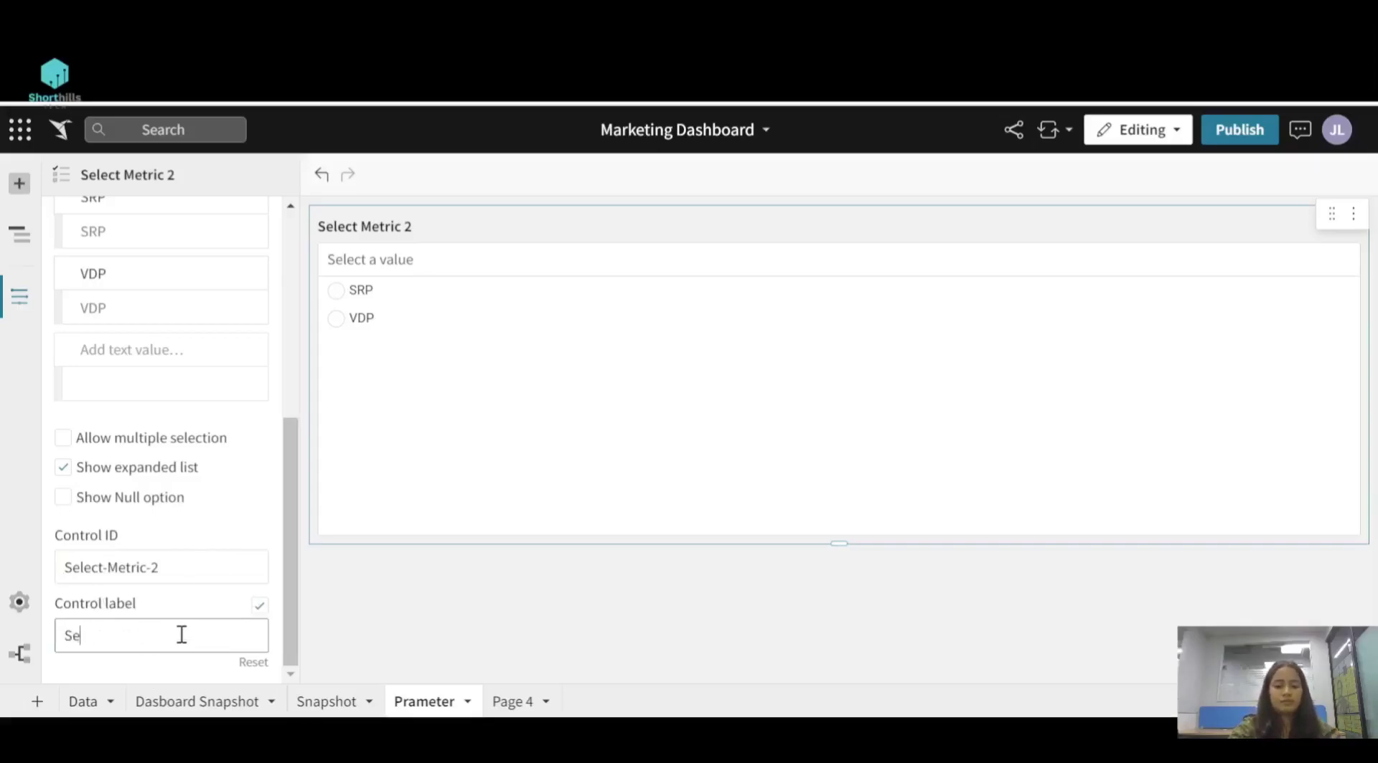
text(lect Metric)
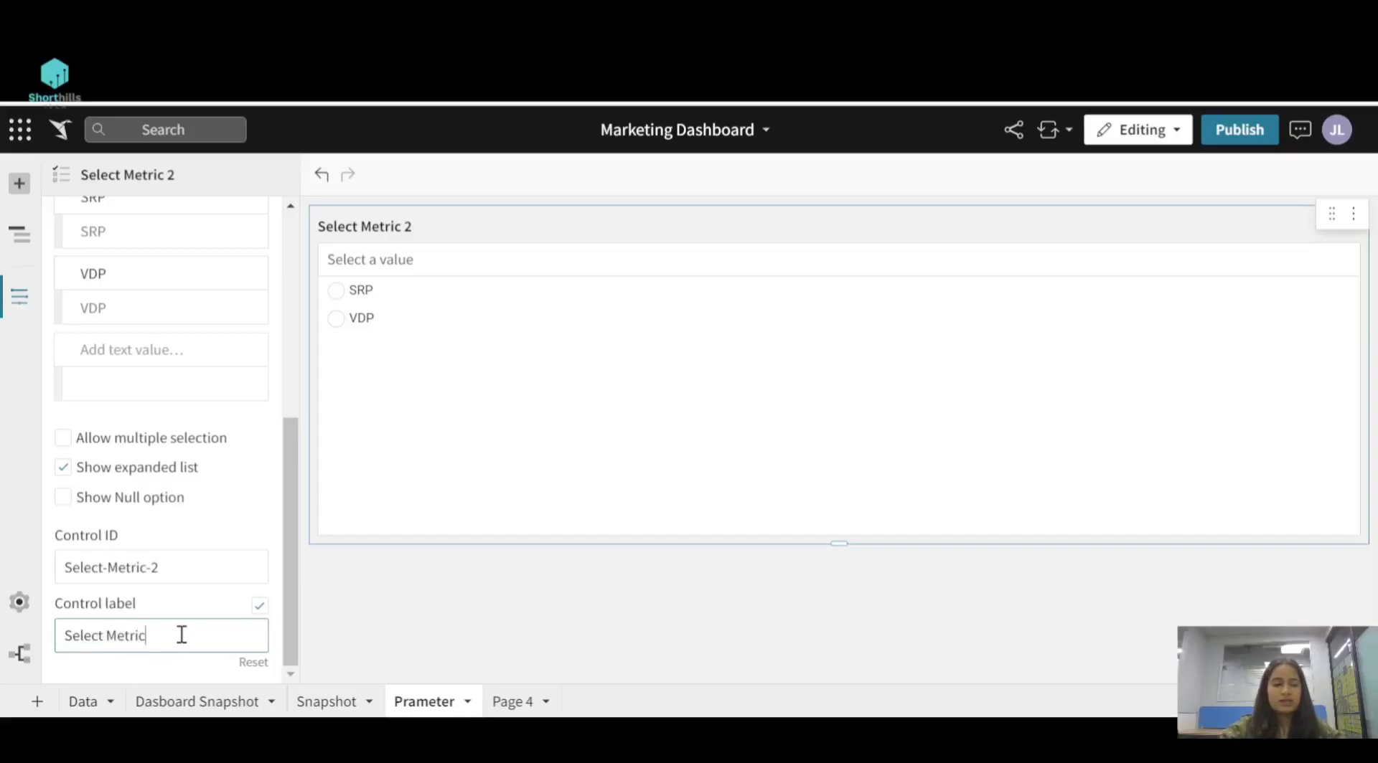
key(Return)
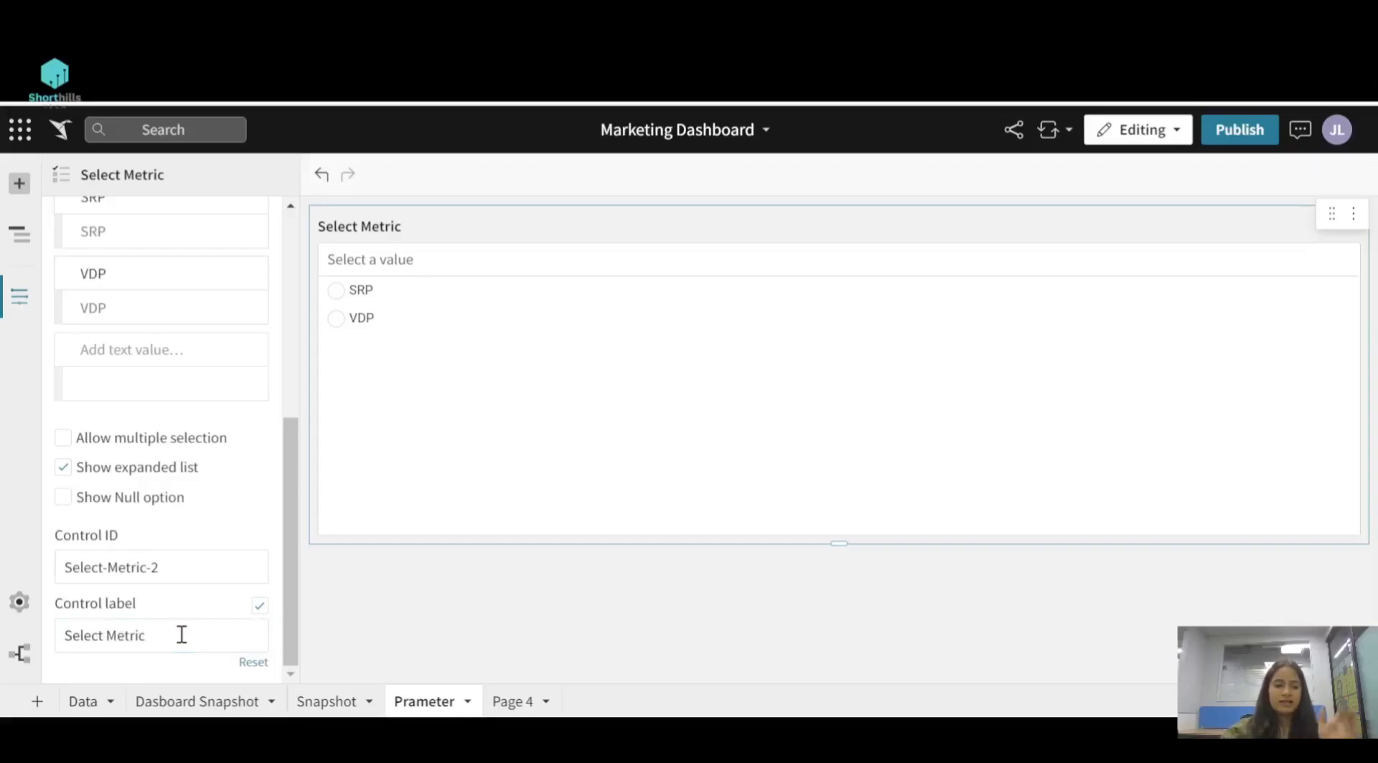